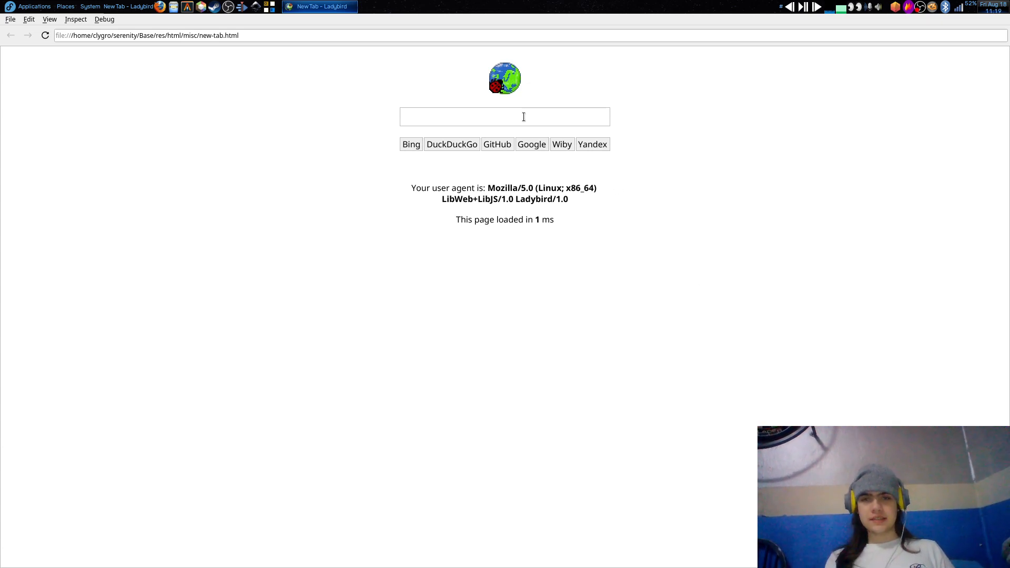
# Step: Load the clygro.cc website from the address bar, replacing the new-tab page
pyautogui.click(303, 36)
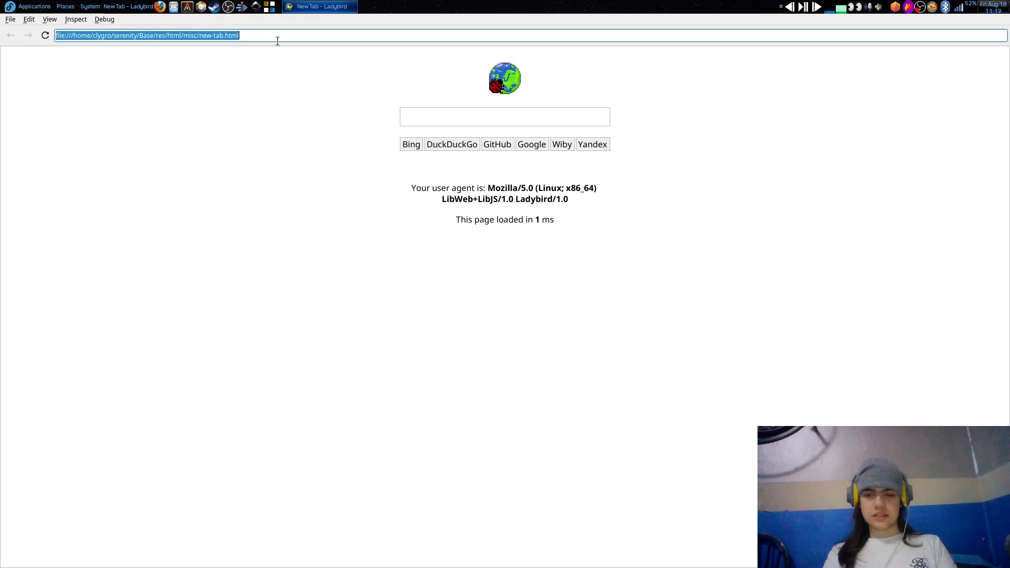
pyautogui.write('clygro')
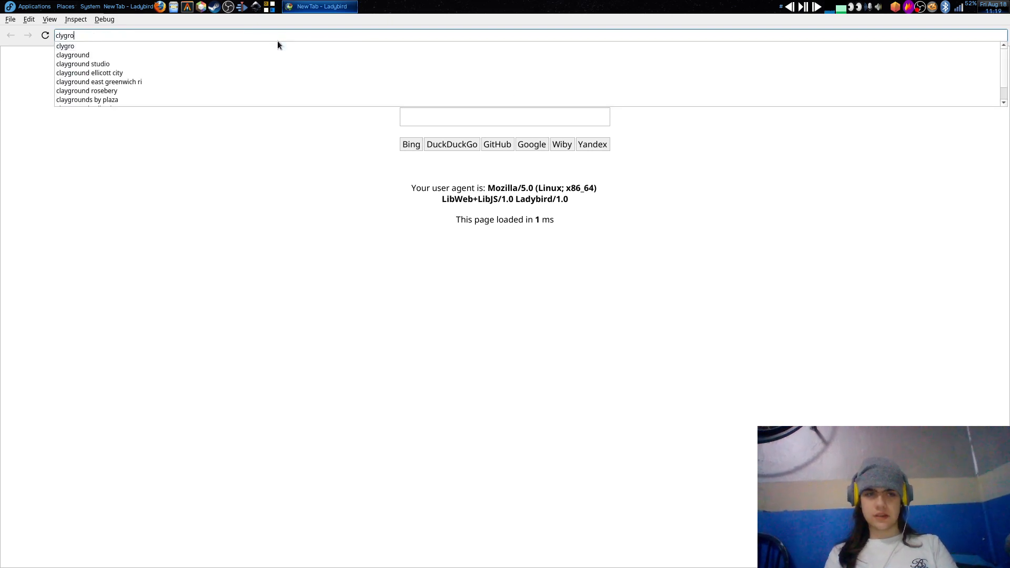
pyautogui.write('.cc')
pyautogui.press('Return')
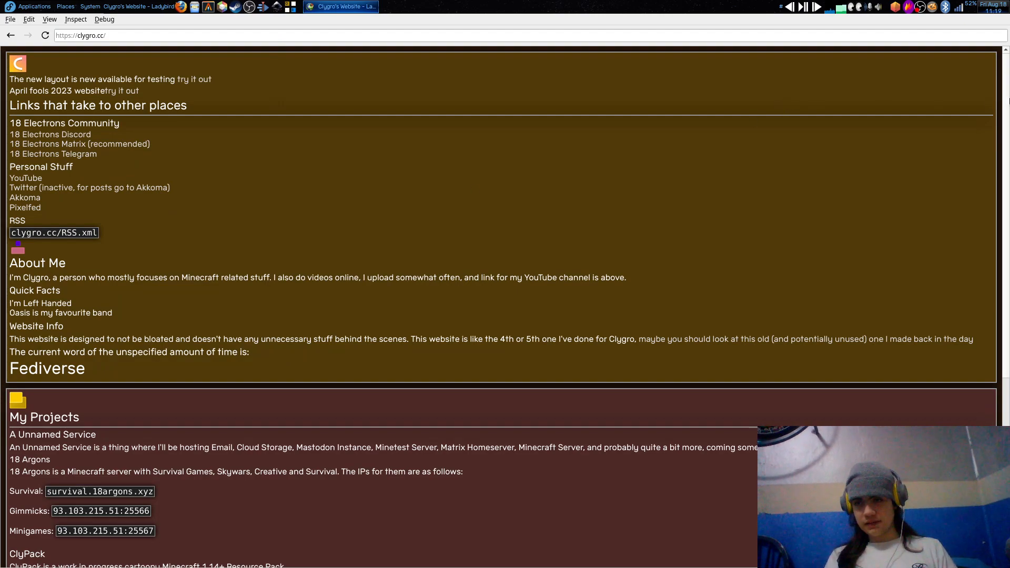
pyautogui.moveTo(1002, 204)
pyautogui.mouseDown()
pyautogui.moveTo(1003, 303)
pyautogui.moveTo(1002, 59)
pyautogui.mouseUp()
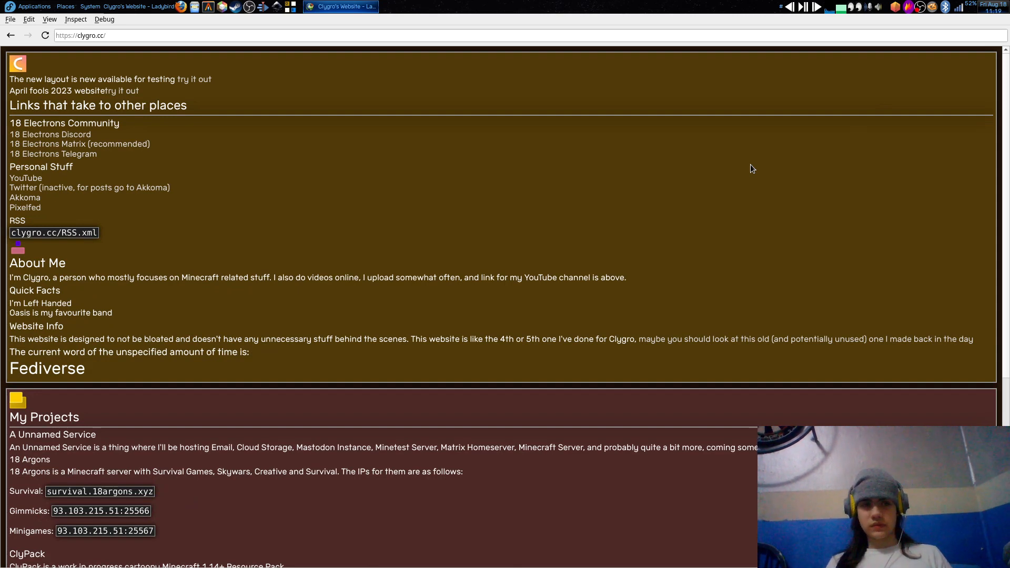
# Step: Open the site's new grey layout via its 'try it out' link, then select the address for a new site
pyautogui.click(197, 78)
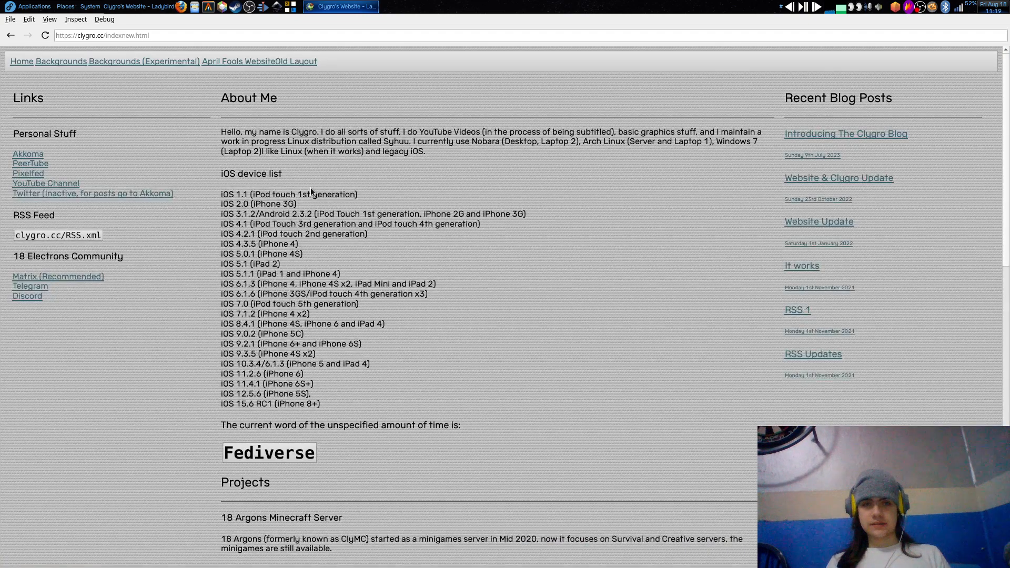
pyautogui.scroll(-3, 312, 182)
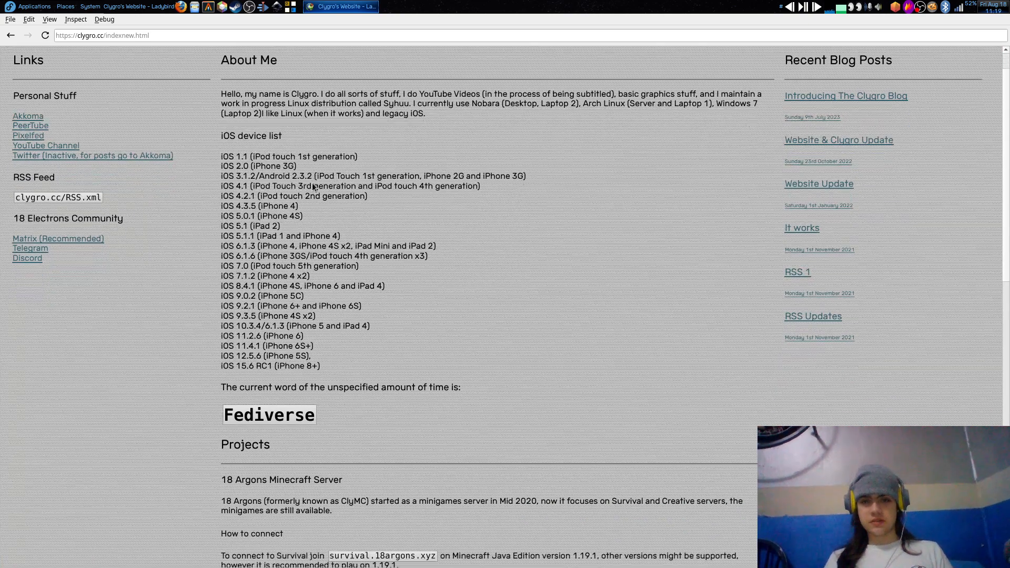
pyautogui.scroll(-3, 312, 182)
pyautogui.scroll(-3, 311, 183)
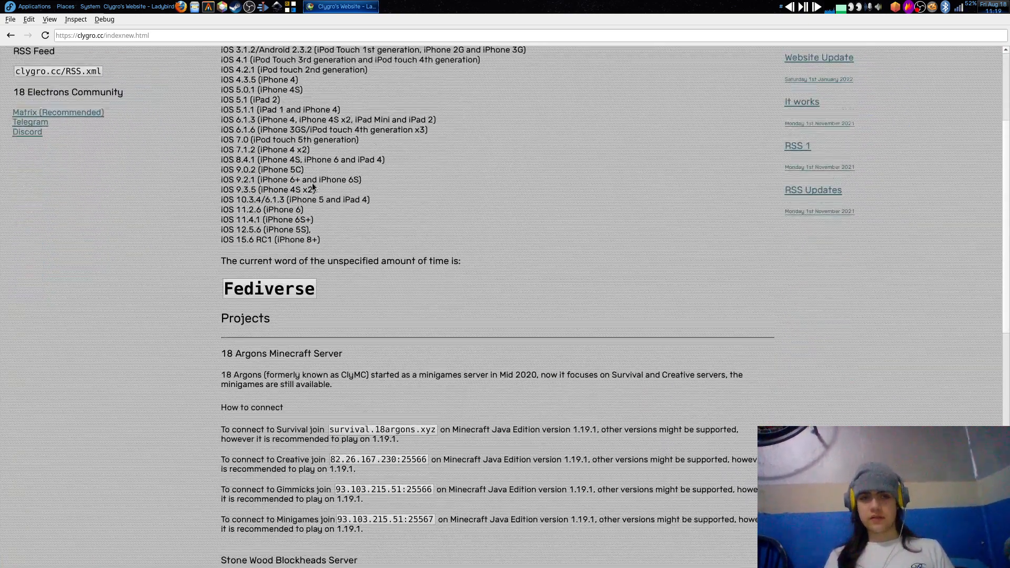
pyautogui.scroll(2, 312, 182)
pyautogui.scroll(2, 311, 182)
pyautogui.scroll(2, 312, 182)
pyautogui.scroll(2, 312, 183)
pyautogui.scroll(2, 312, 182)
pyautogui.scroll(1, 312, 182)
pyautogui.scroll(1, 312, 182)
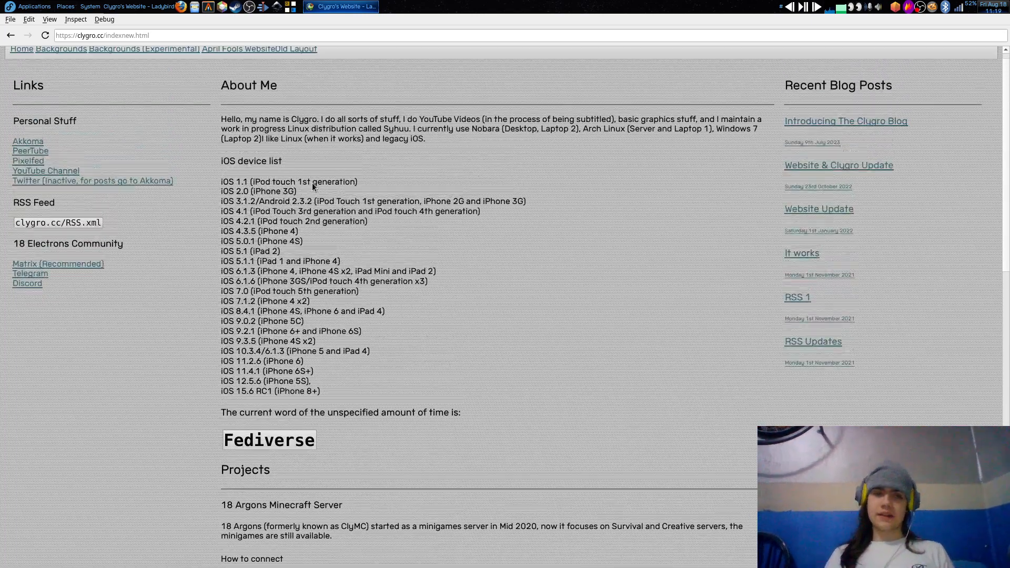
pyautogui.scroll(1, 312, 183)
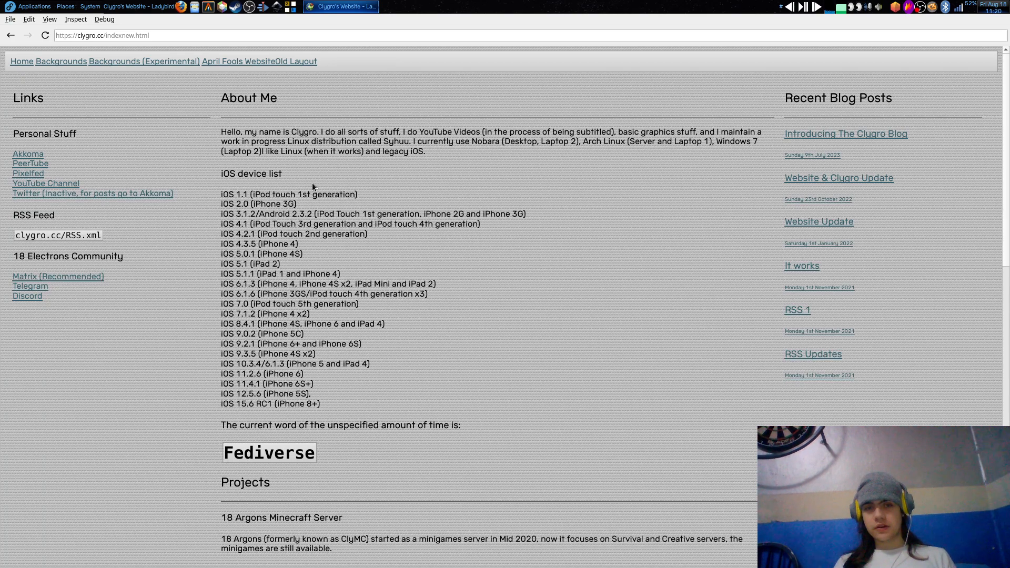
pyautogui.click(102, 34)
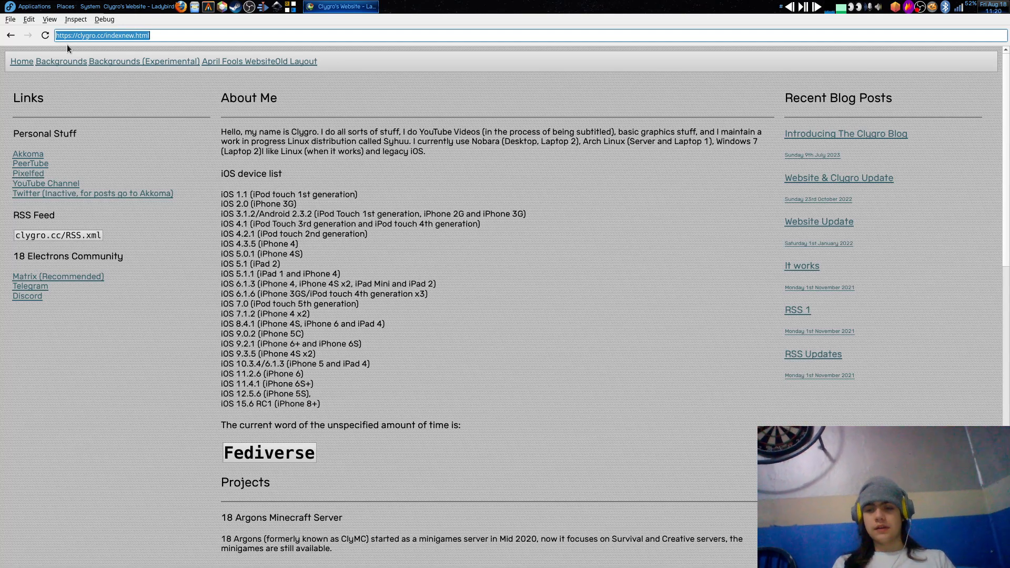
pyautogui.write('seafoams')
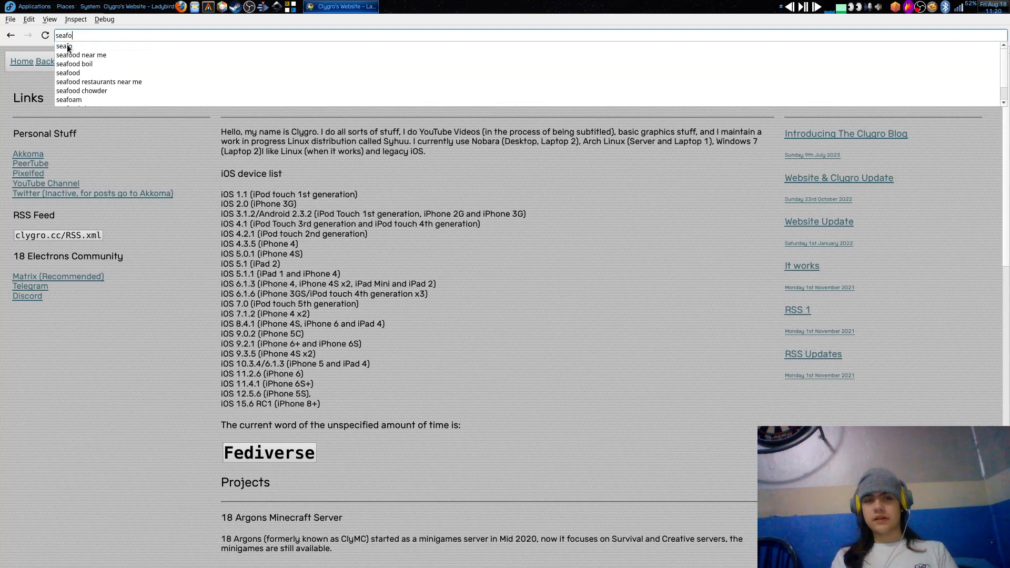
# Step: Load seafoam.space and reload it to reach the Coral Castle login page
pyautogui.press('BackSpace')
pyautogui.write('.space')
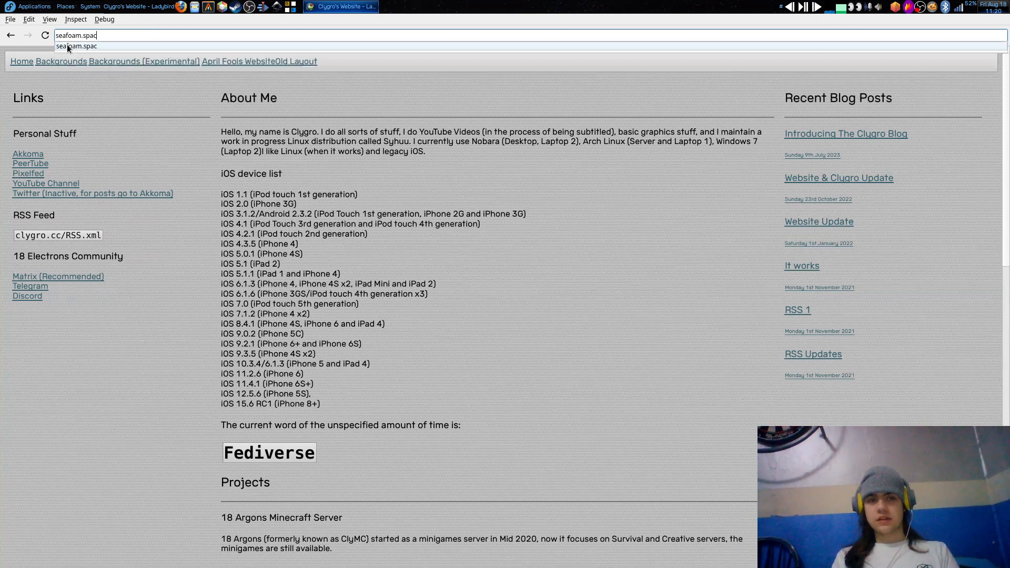
pyautogui.press('Return')
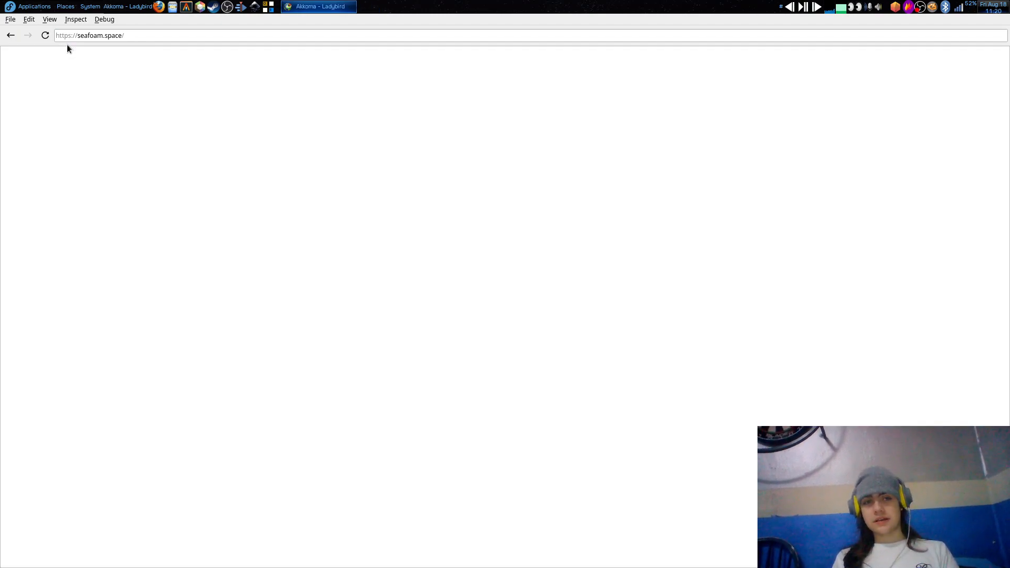
pyautogui.click(142, 35)
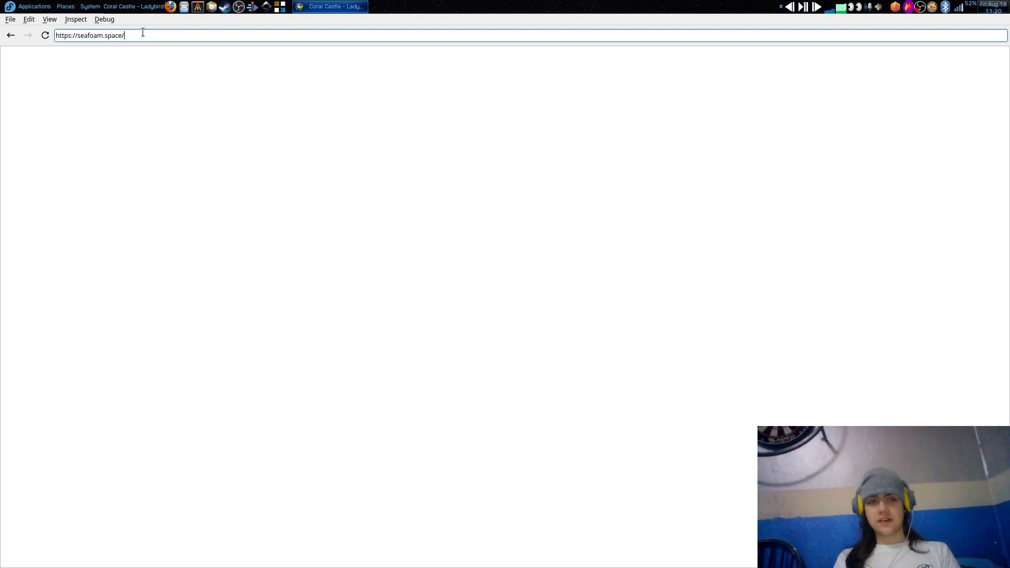
pyautogui.write('web')
pyautogui.press('Return')
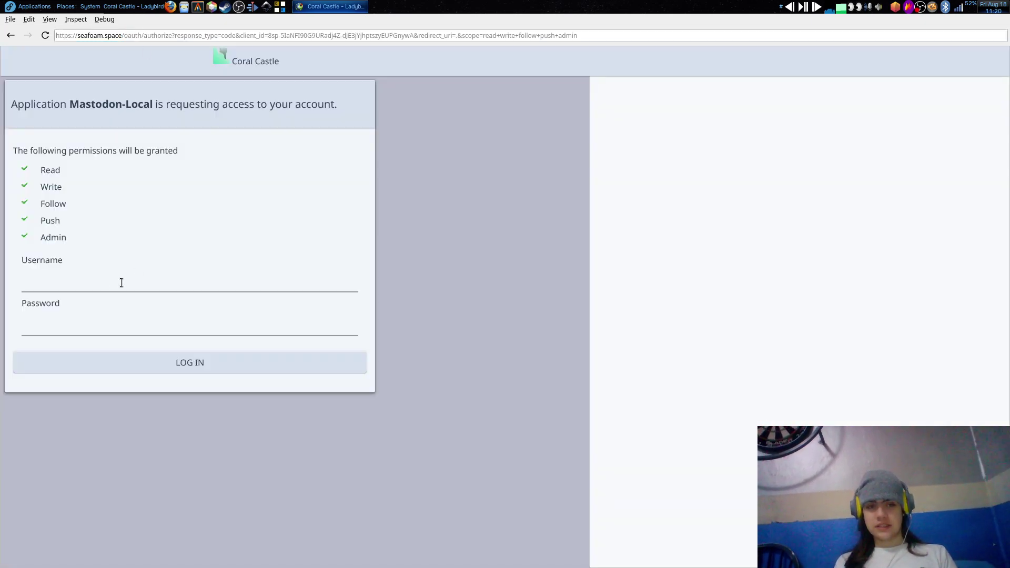
# Step: Enter the account username and move on to the password field
pyautogui.click(97, 278)
pyautogui.write('clygro')
pyautogui.press('Tab')
pyautogui.write('**')
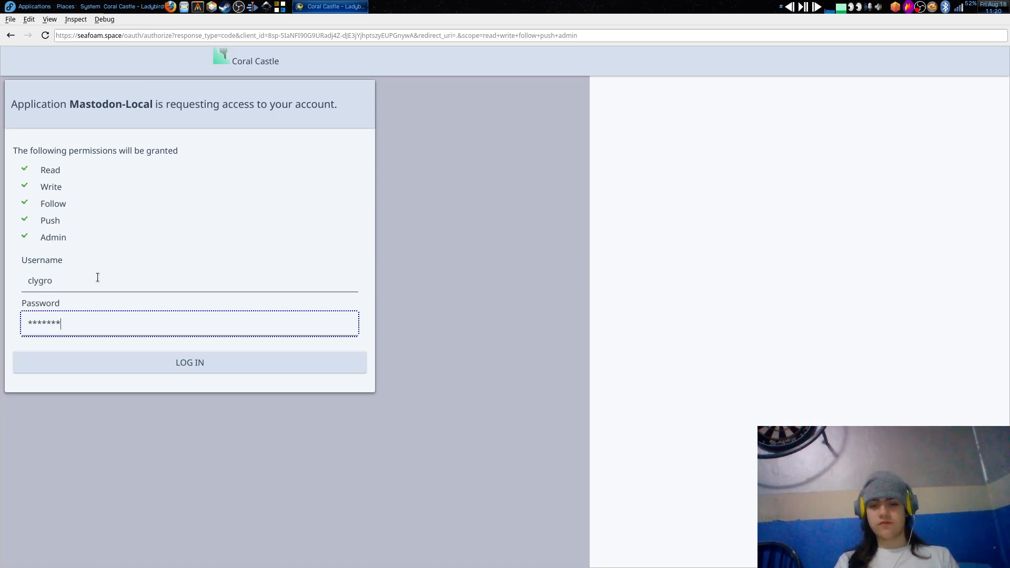
pyautogui.write('****')
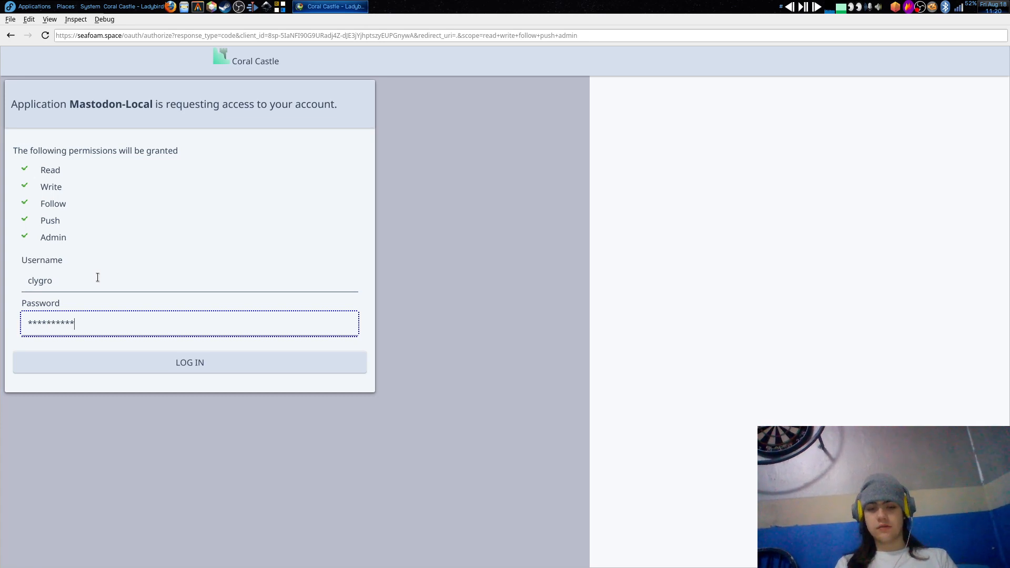
pyautogui.write('**')
# Step: Submit the login so the Mastodon home timeline, notifications and getting-started columns load
pyautogui.click(199, 363)
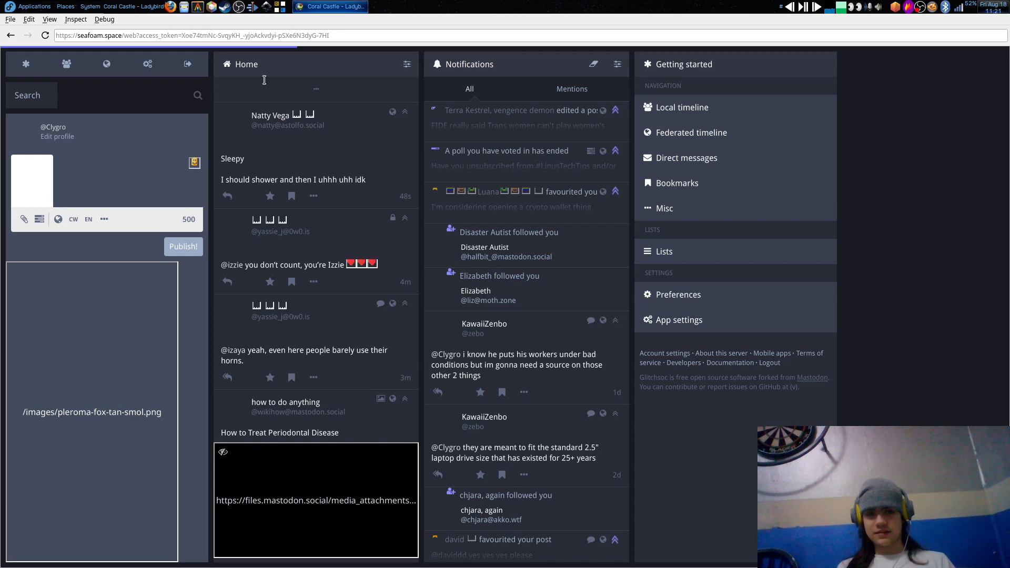
pyautogui.click(370, 35)
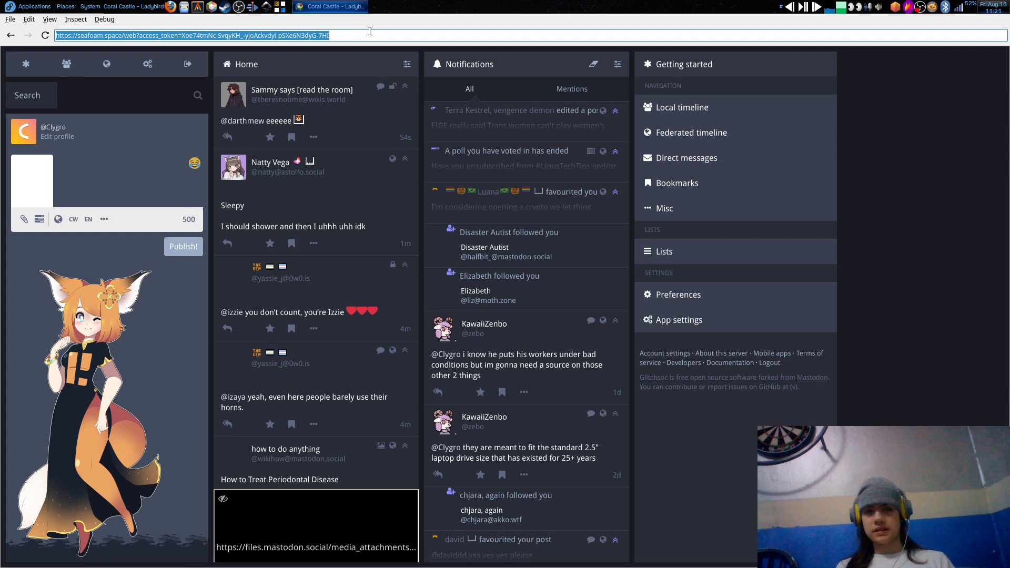
pyautogui.press('BackSpace')
pyautogui.write('exeexex')
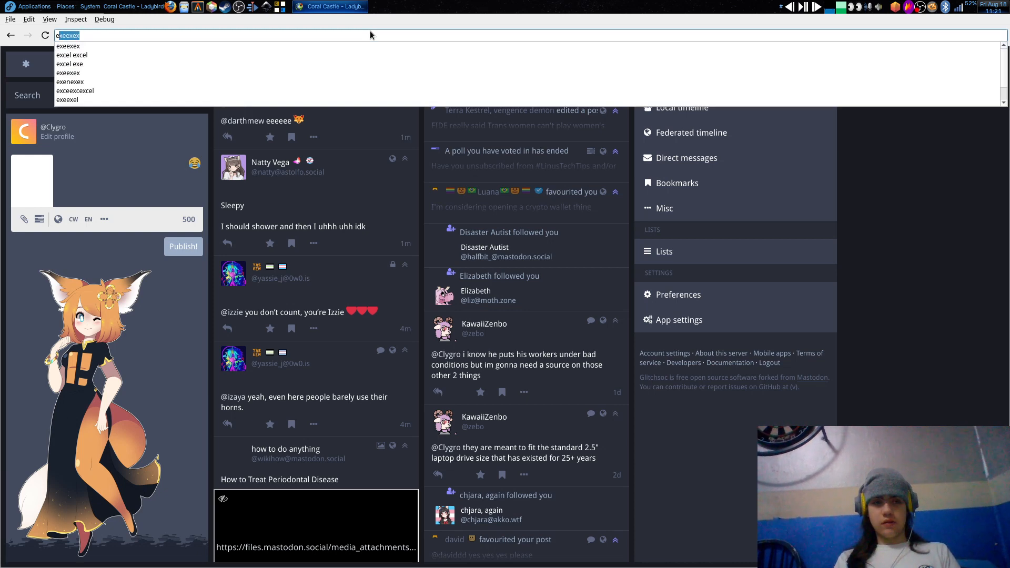
pyautogui.press('BackSpace')
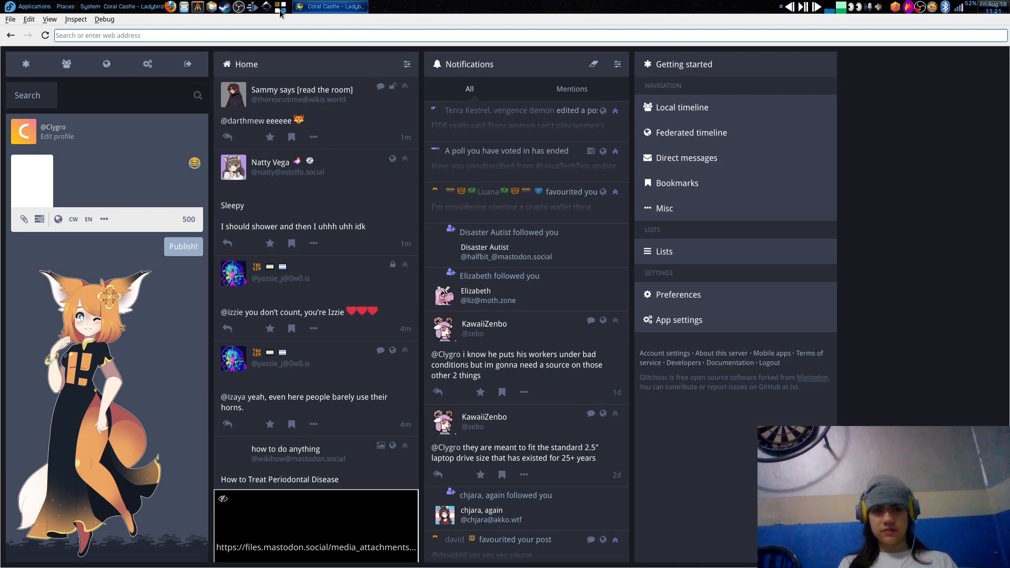
# Step: Load the Discord web app from the address bar, reaching its Welcome back login page
pyautogui.click(284, 31)
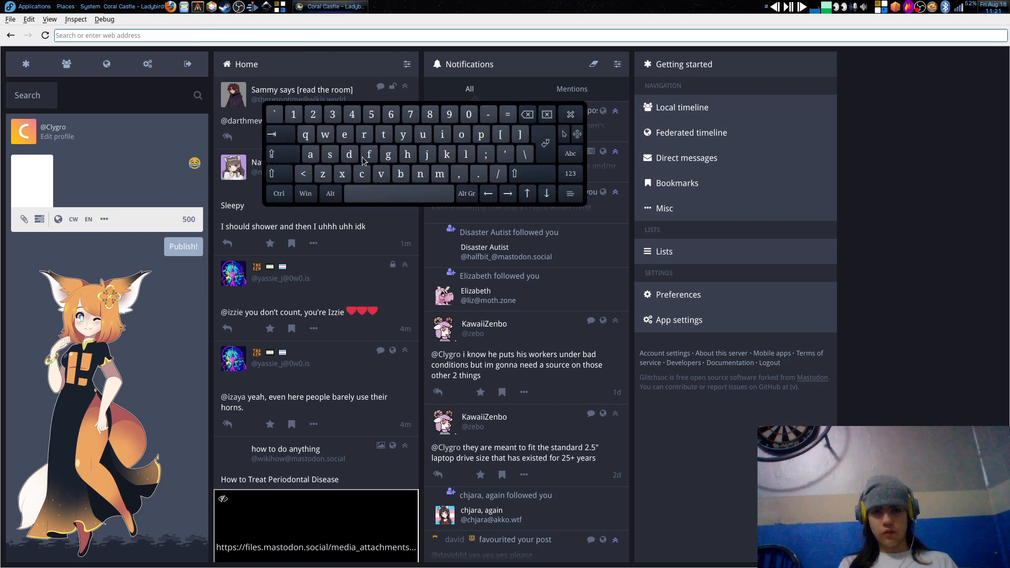
pyautogui.click(350, 155)
pyautogui.write('d')
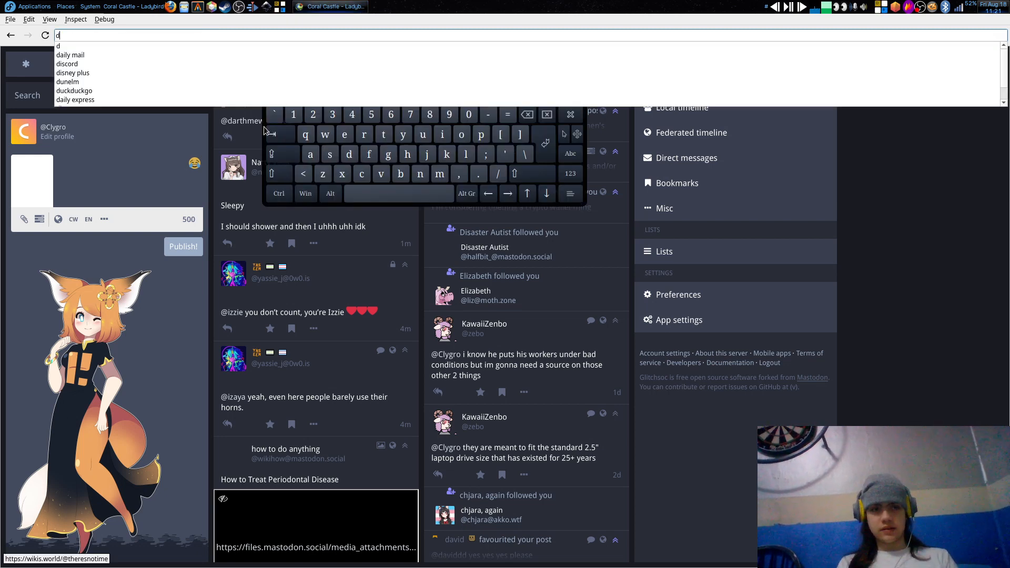
pyautogui.write('iscor')
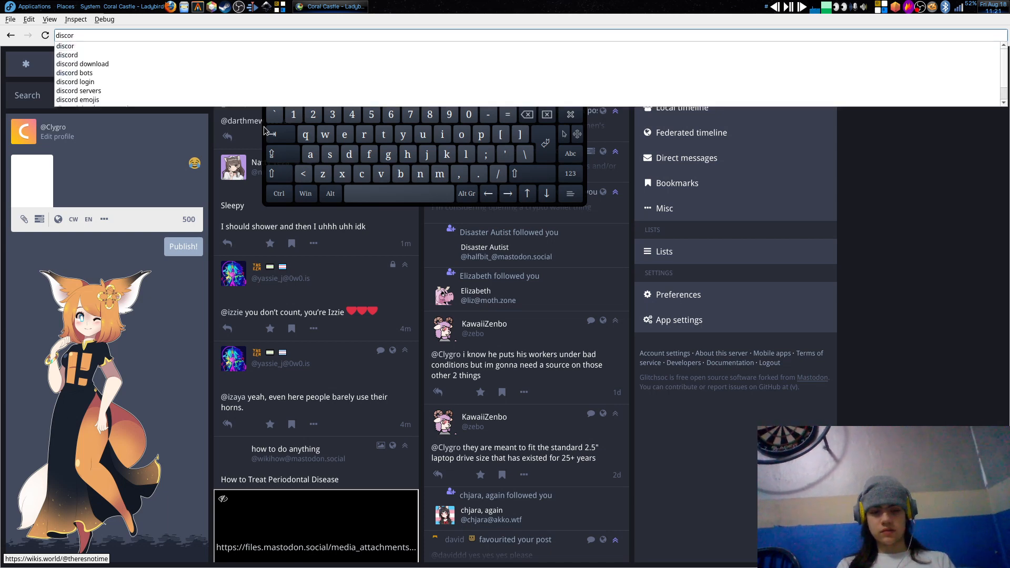
pyautogui.write('d.com/ap')
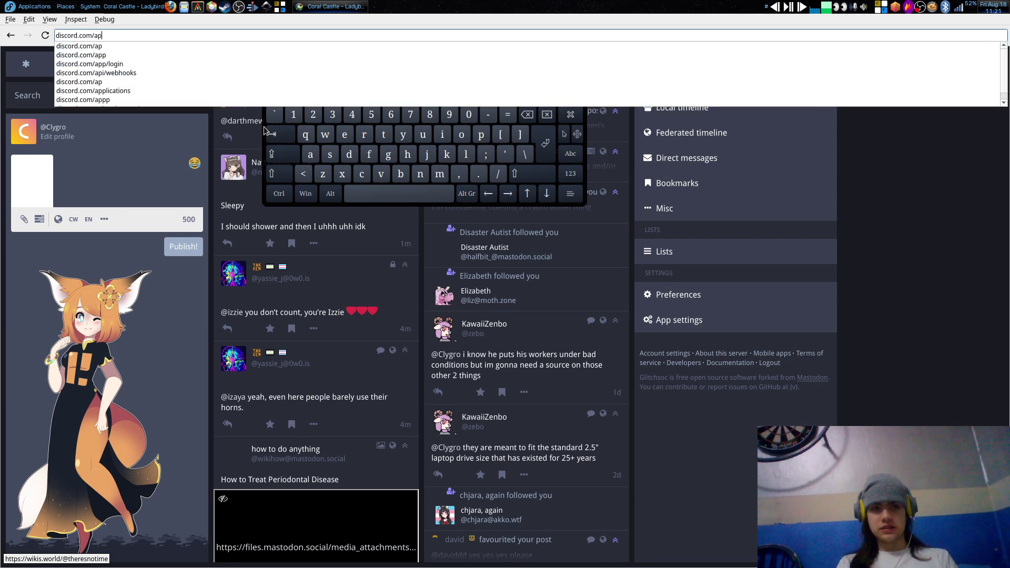
pyautogui.click(270, 130)
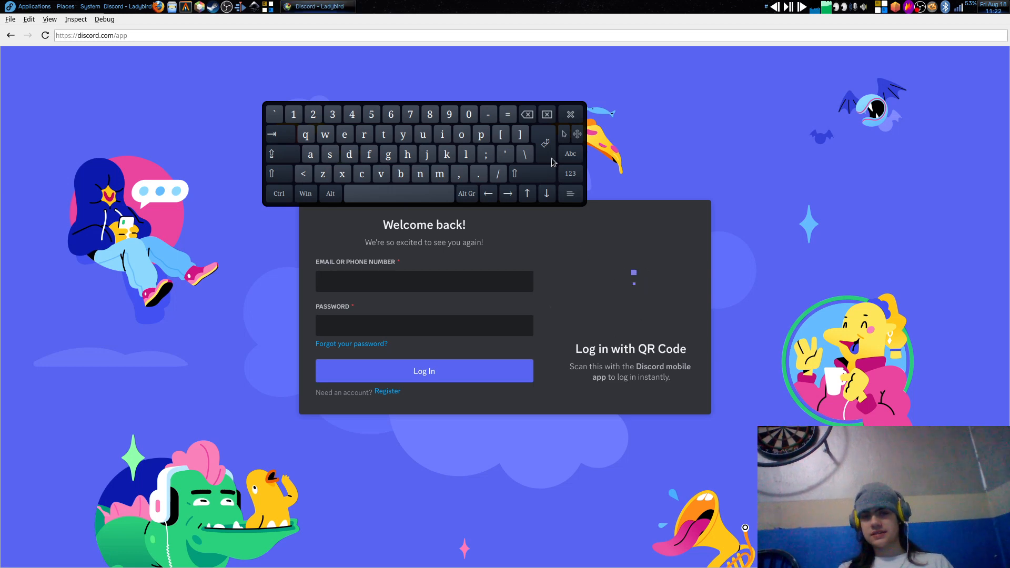
# Step: Hide the on-screen keyboard and select the Discord address to replace it with youtube.com/
pyautogui.click(570, 115)
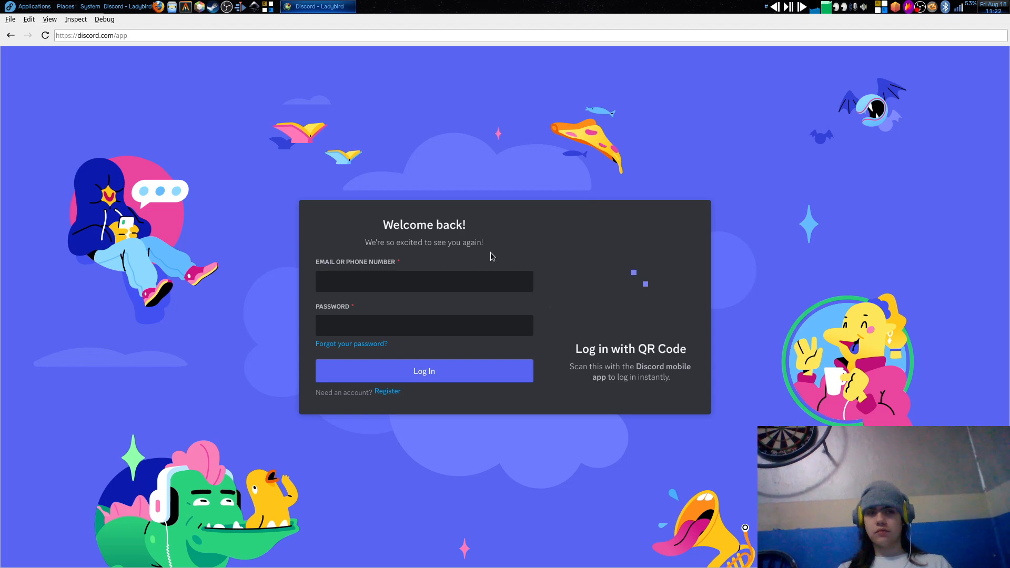
pyautogui.click(219, 35)
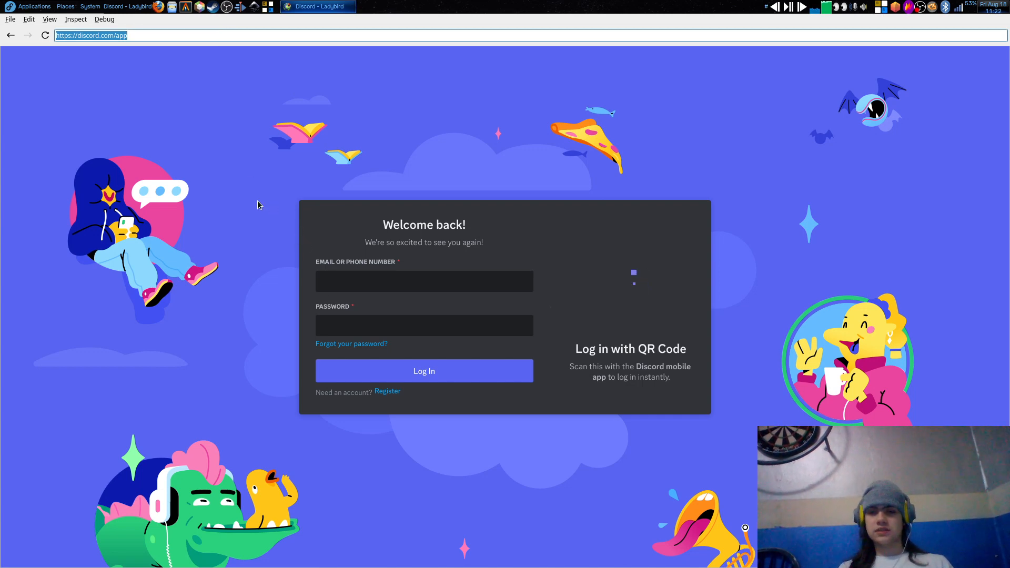
pyautogui.write('youtube.com/')
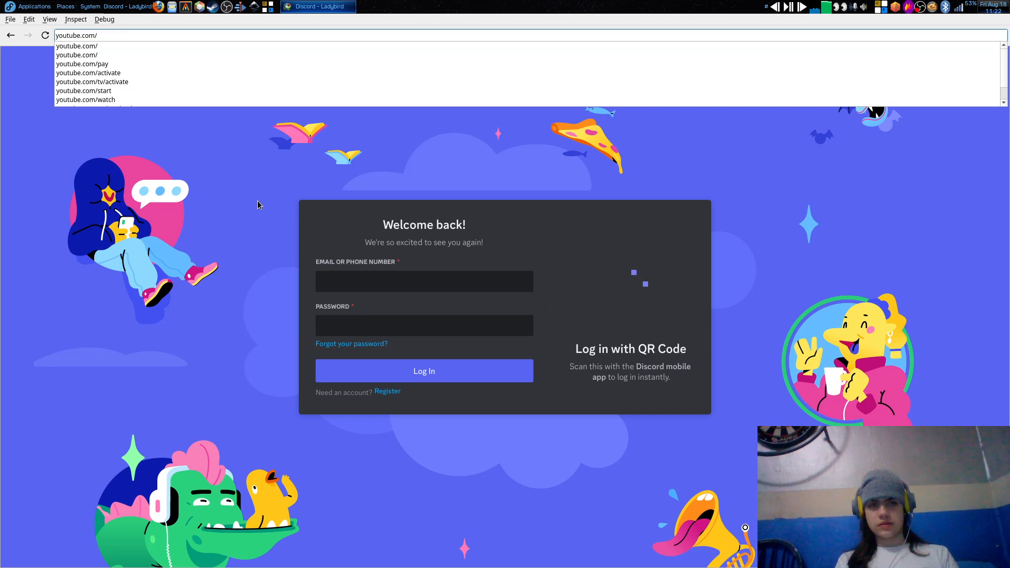
pyautogui.write('@')
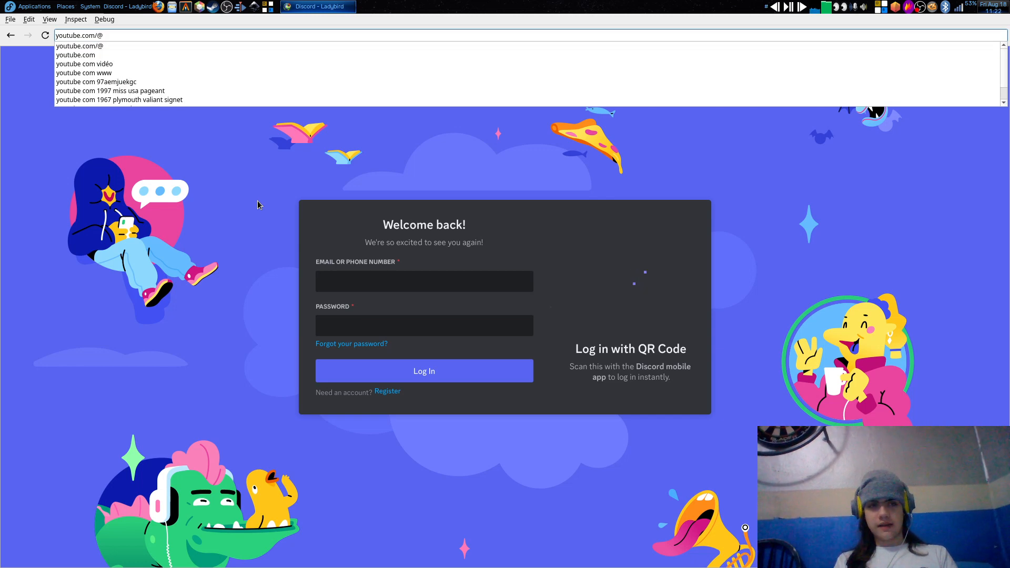
pyautogui.write('clygro')
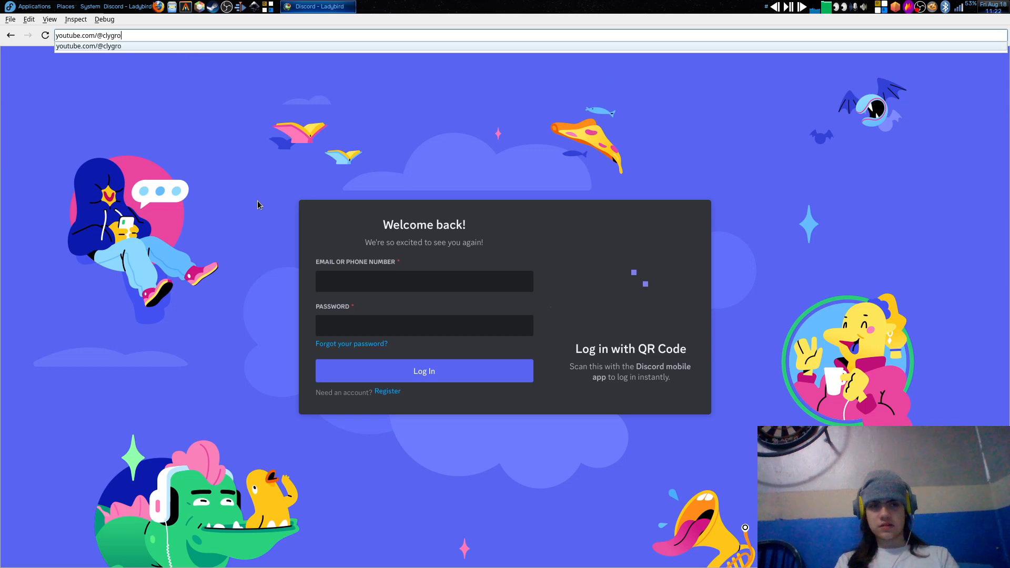
pyautogui.press('Return')
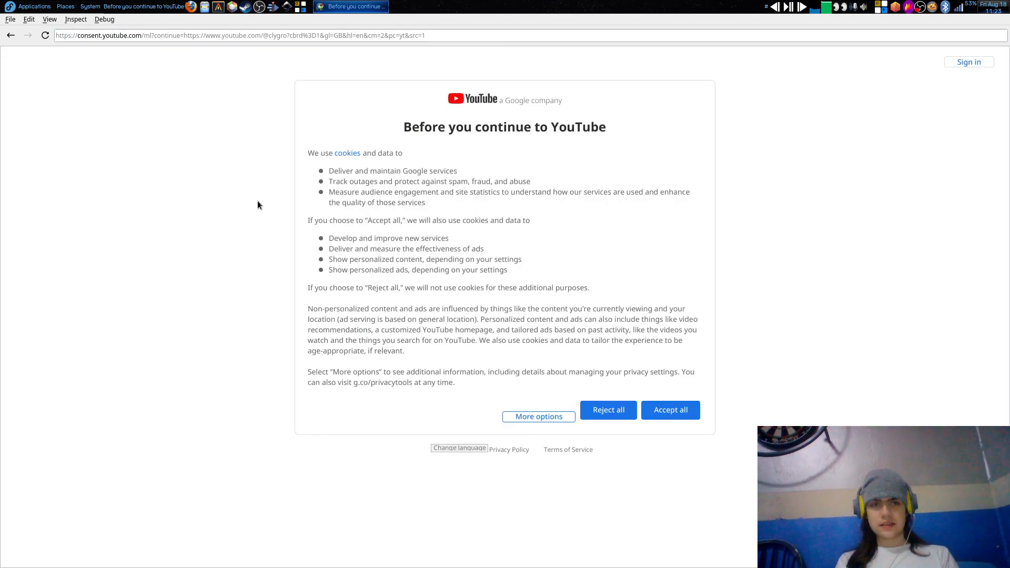
pyautogui.click(609, 409)
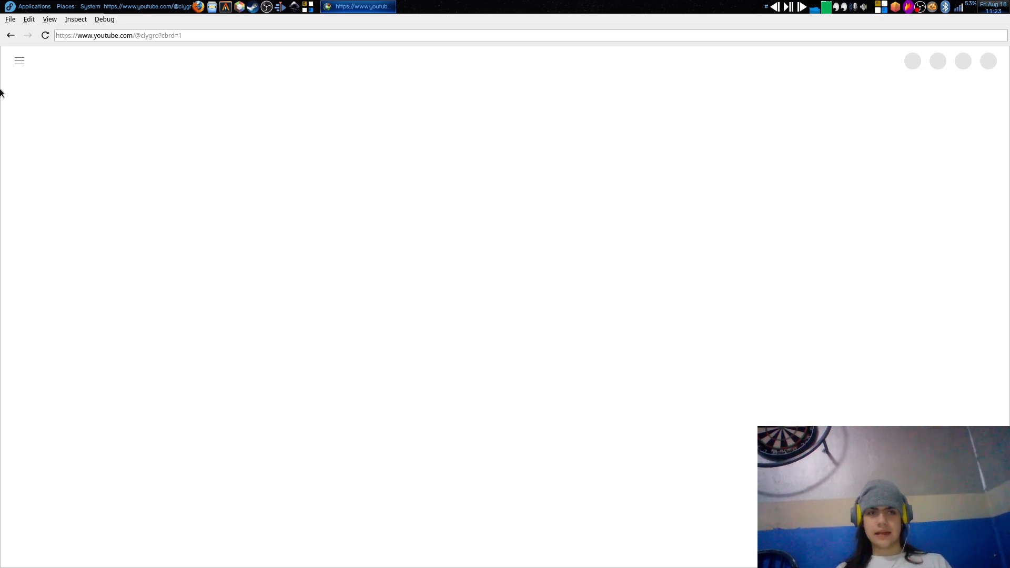
# Step: Launch NetSurf from Applications > Internet and clear its welcome-page address
pyautogui.click(41, 9)
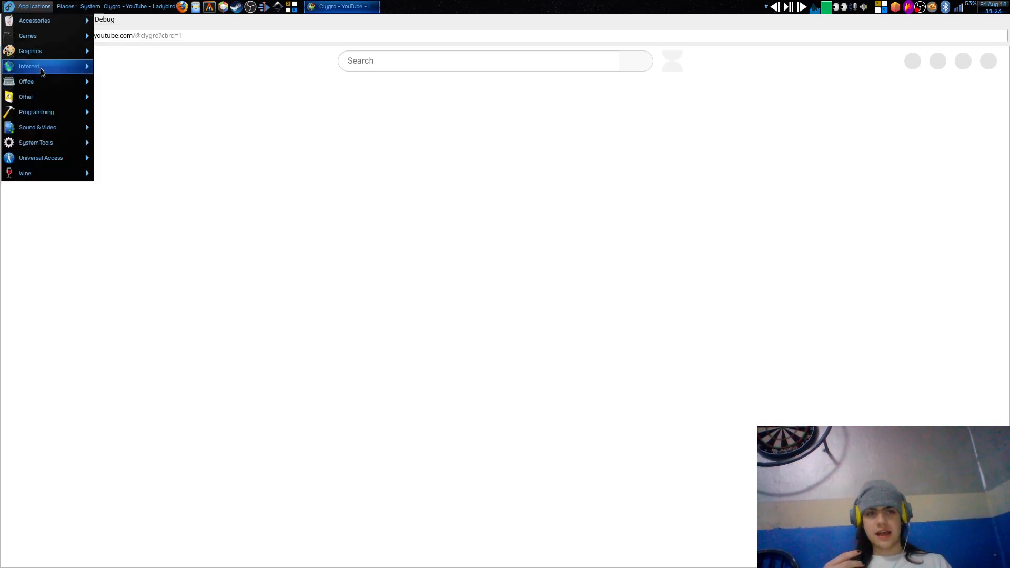
pyautogui.moveTo(29, 67)
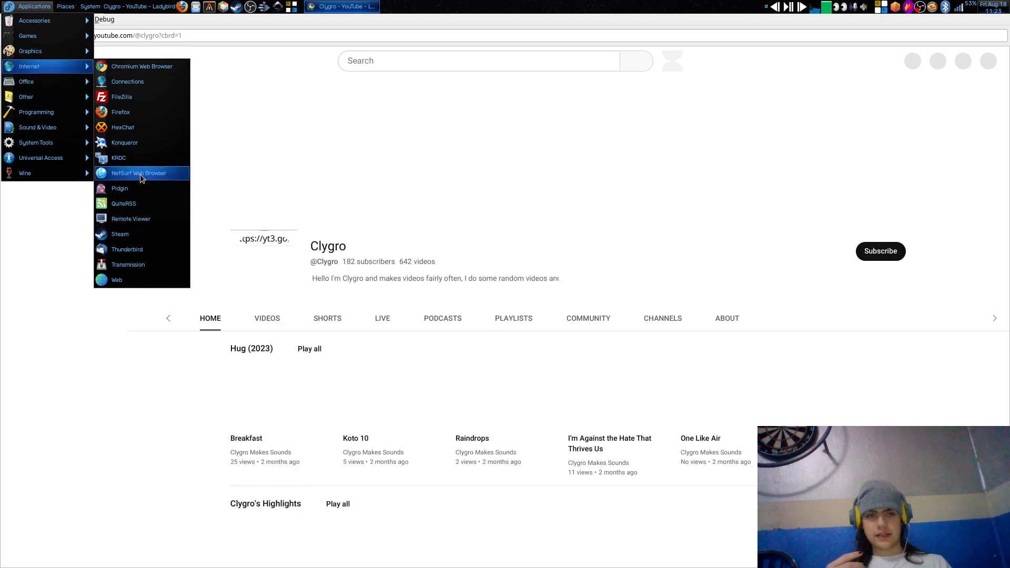
pyautogui.click(139, 175)
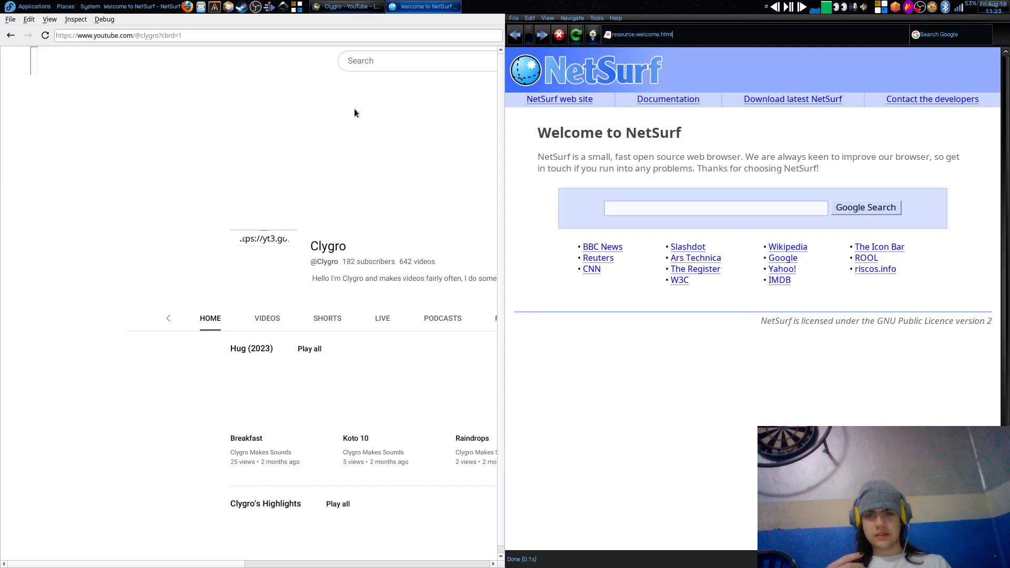
pyautogui.click(624, 34)
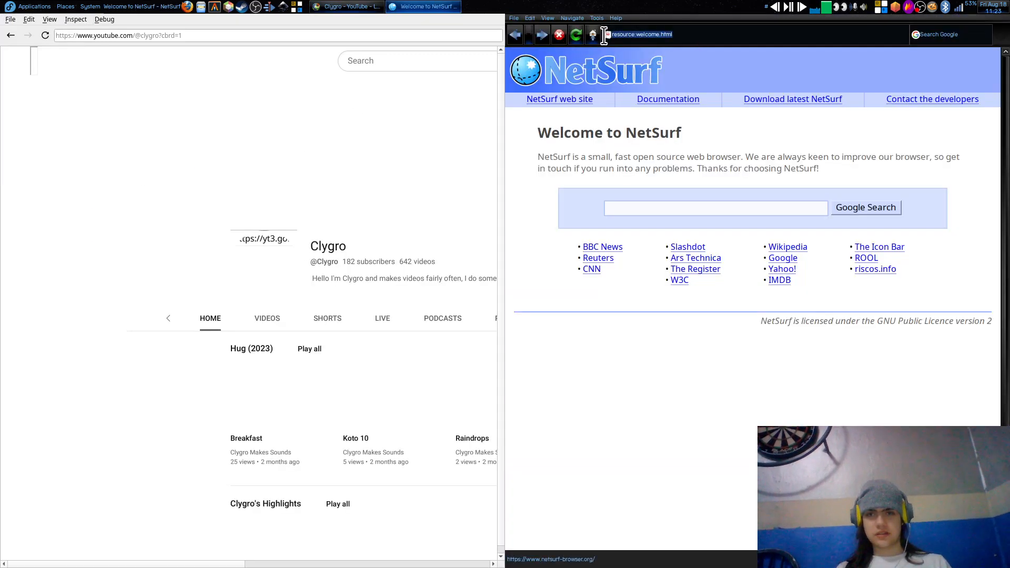
pyautogui.press('BackSpace')
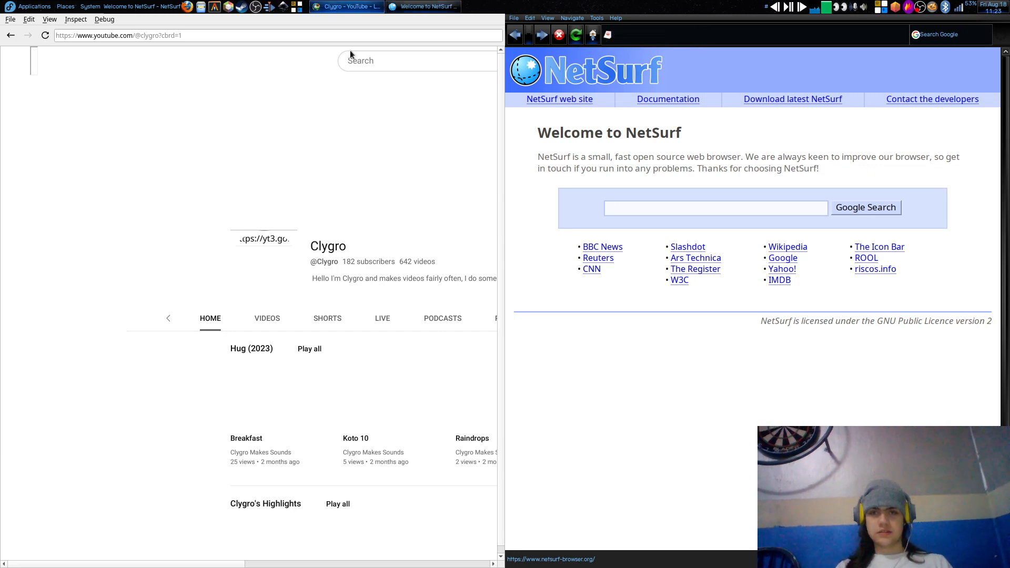
# Step: Paste the Clygro YouTube channel URL into NetSurf, load it and reject the optional cookies
pyautogui.click(216, 35)
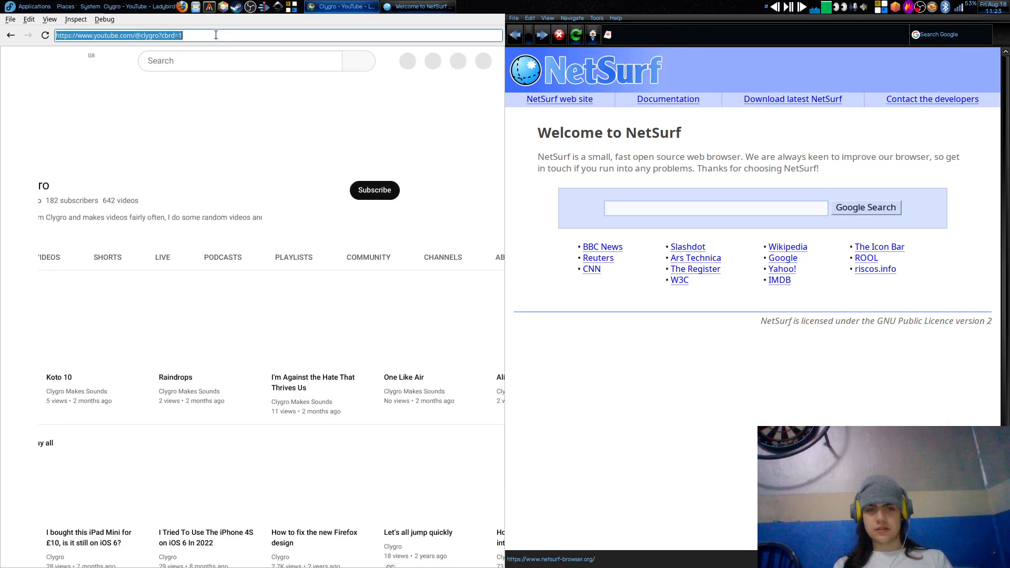
pyautogui.click(593, 80)
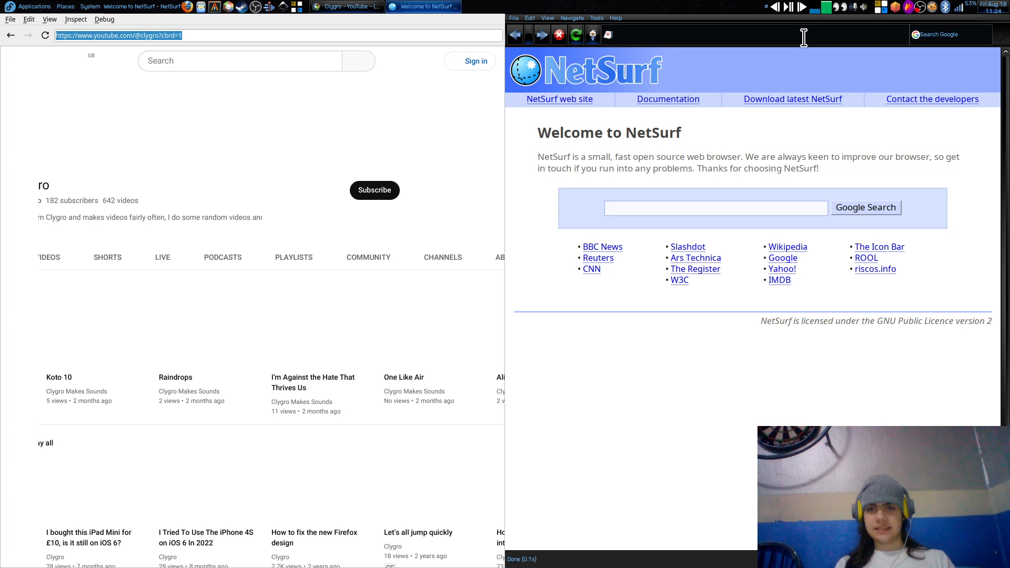
pyautogui.write('https://www.youtube.com/@clygro?cbrd=1')
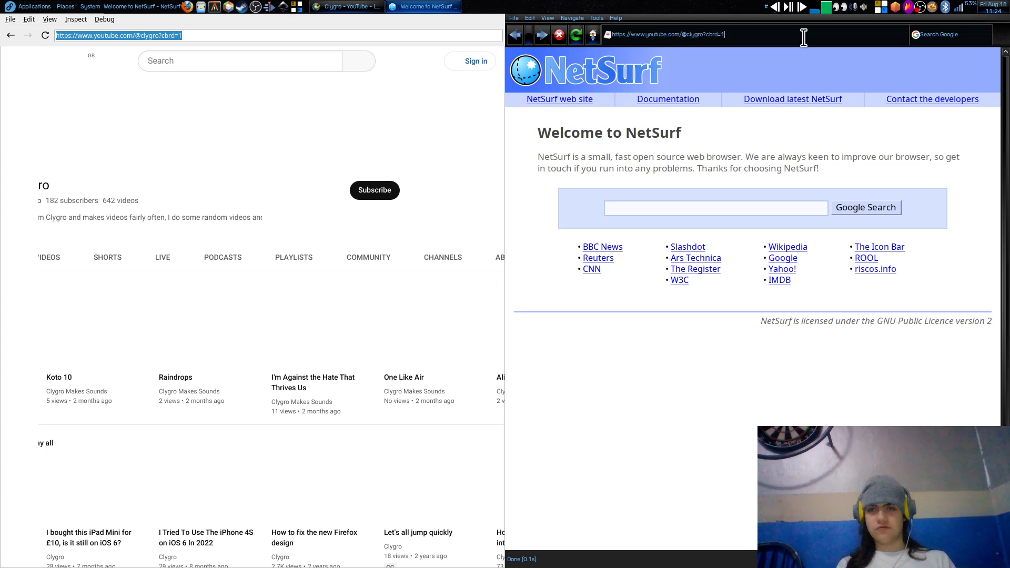
pyautogui.press('Return')
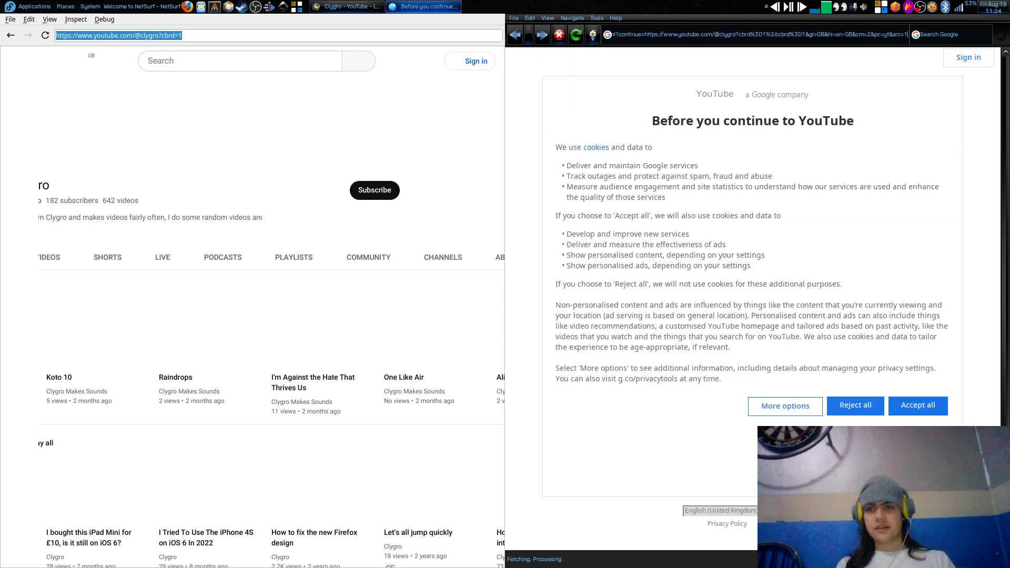
pyautogui.click(870, 405)
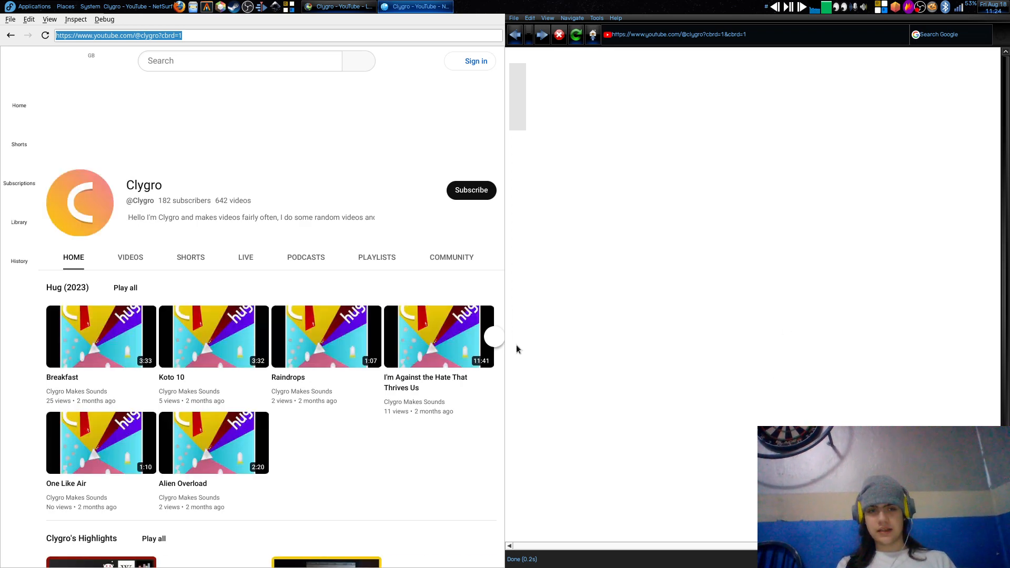
# Step: Refocus NetSurf after its page stays blank and close it with Ctrl+W, leaving Ladybird alone
pyautogui.click(195, 158)
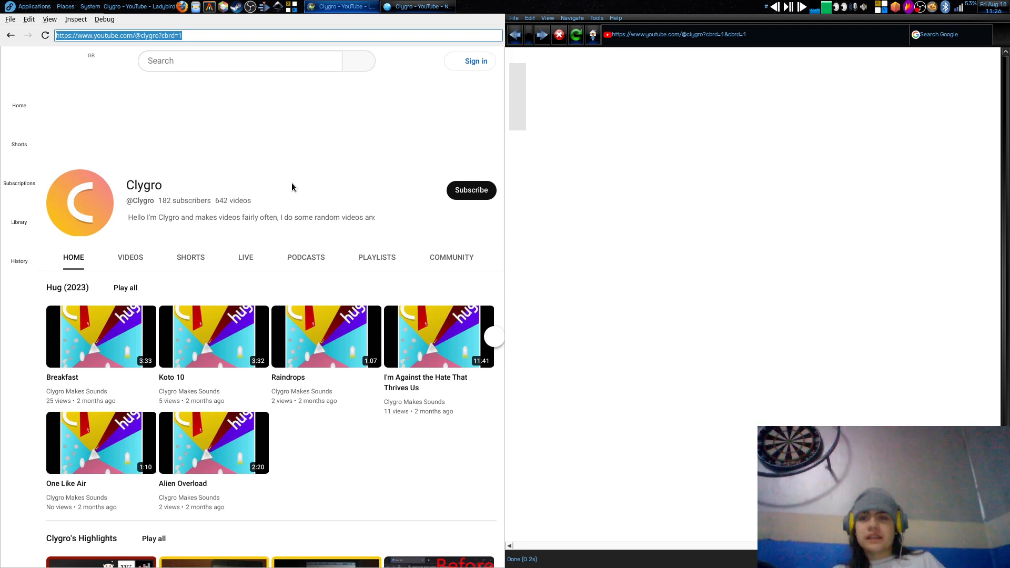
pyautogui.click(822, 34)
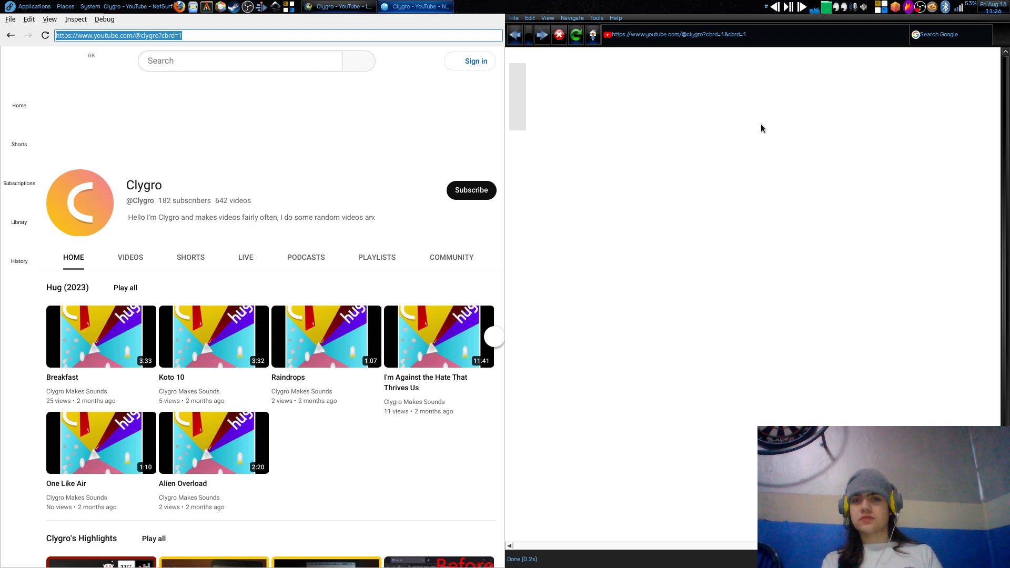
pyautogui.hotkey('ctrl', 'w')
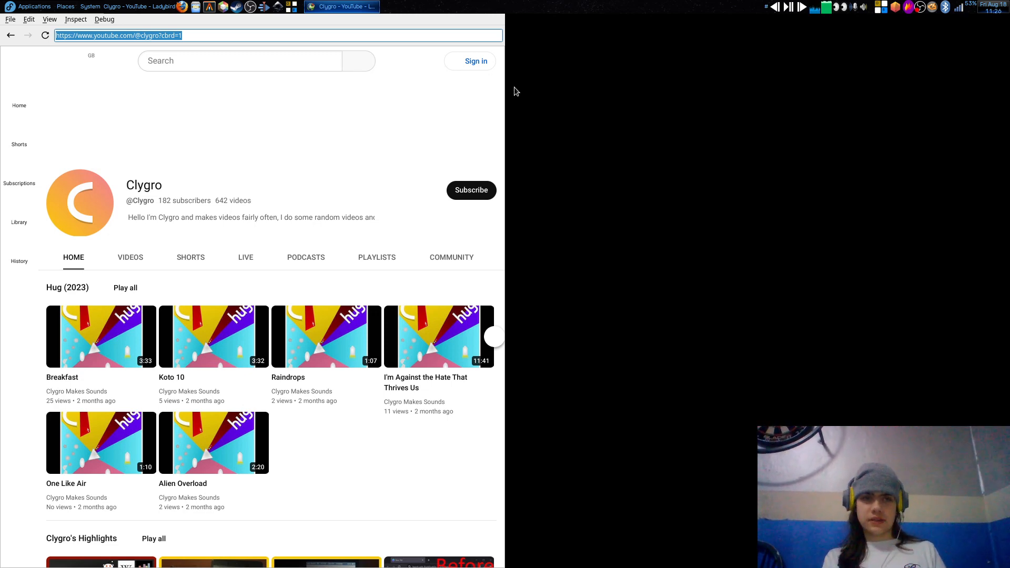
# Step: Maximize Ladybird to full screen and clear the crashed accounts.google.com address
pyautogui.press('super+Up')
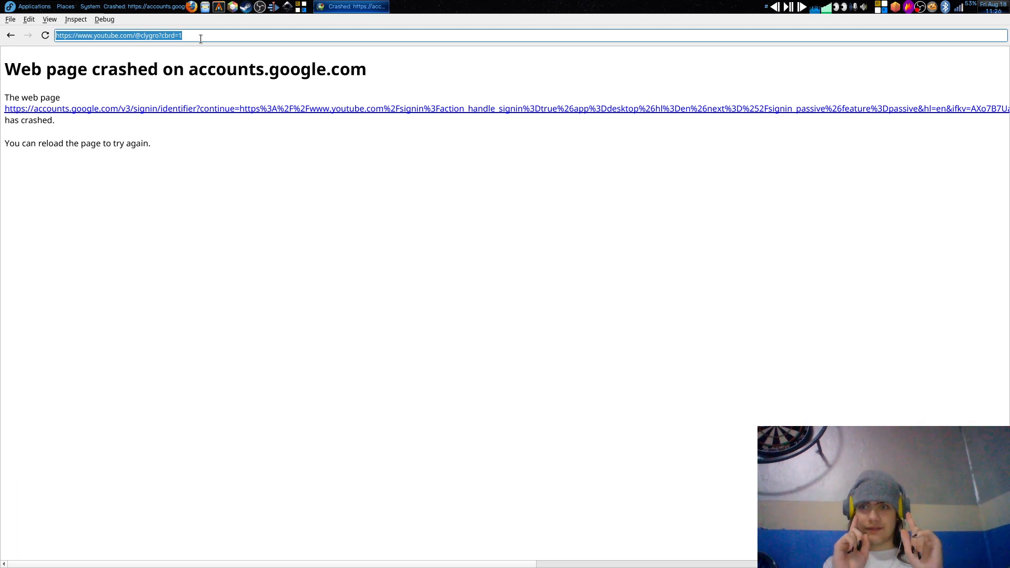
pyautogui.press('BackSpace')
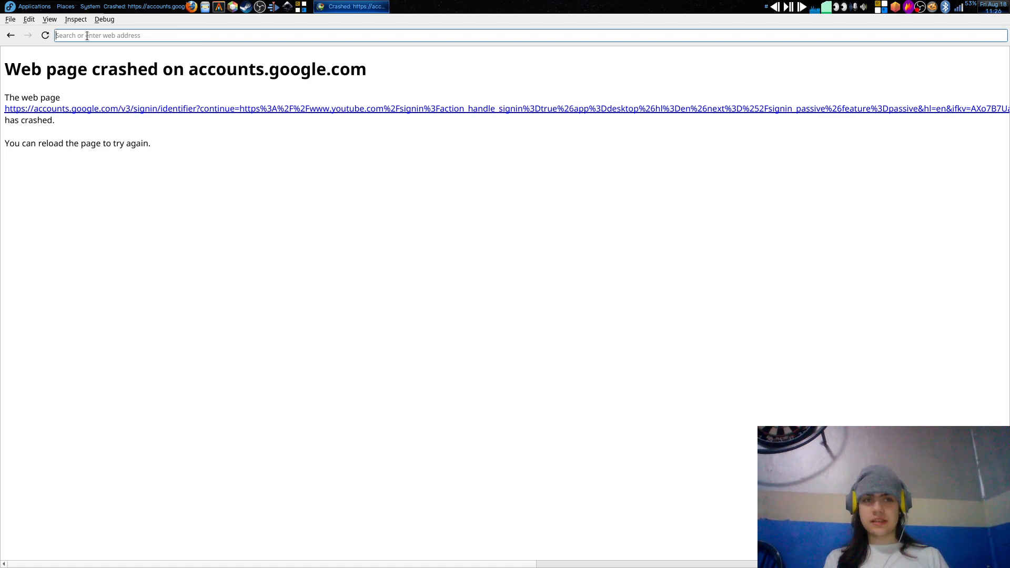
# Step: Switch Ladybird to the Dark color scheme from View > Color Scheme
pyautogui.click(10, 20)
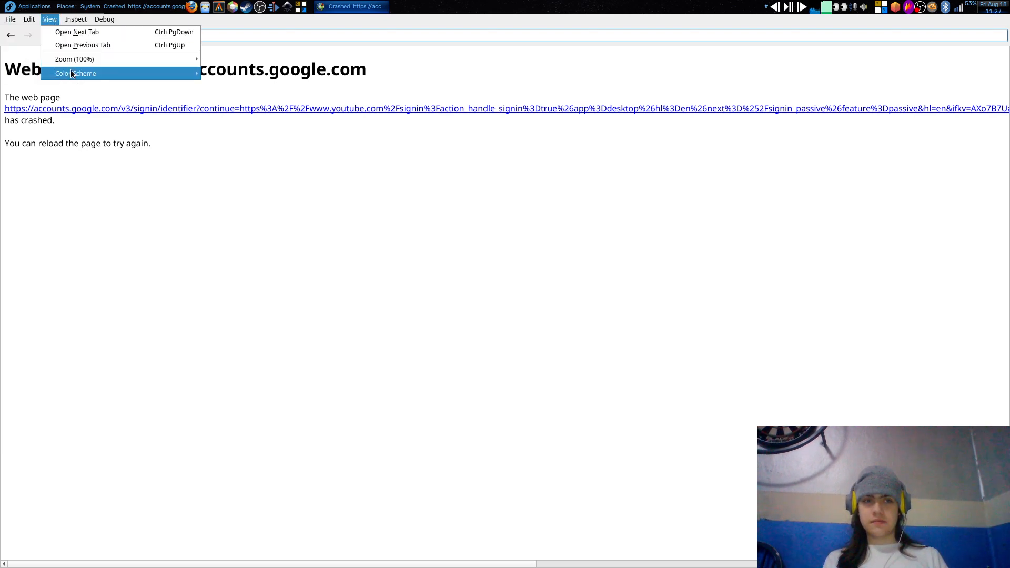
pyautogui.moveTo(76, 73)
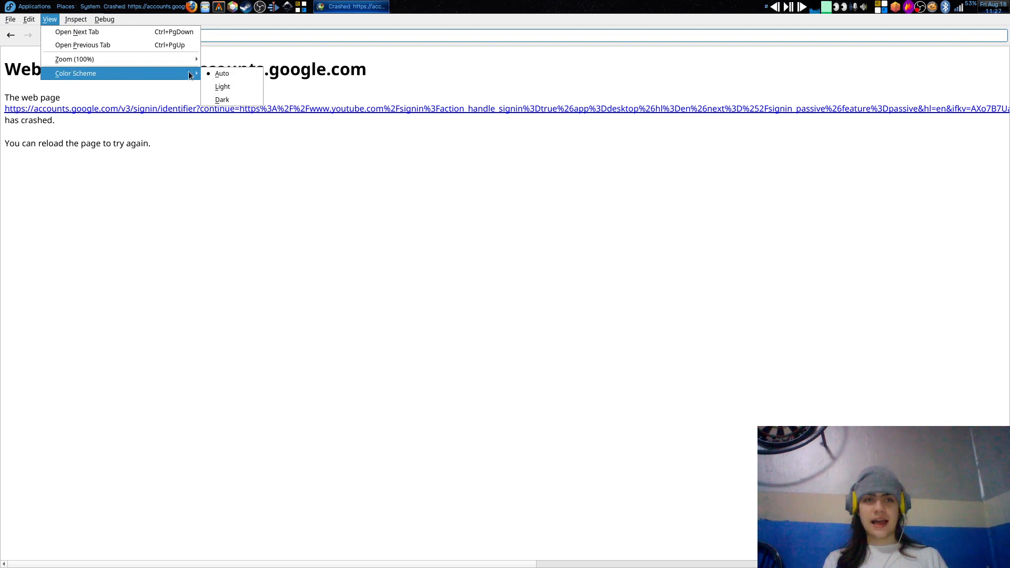
pyautogui.click(231, 97)
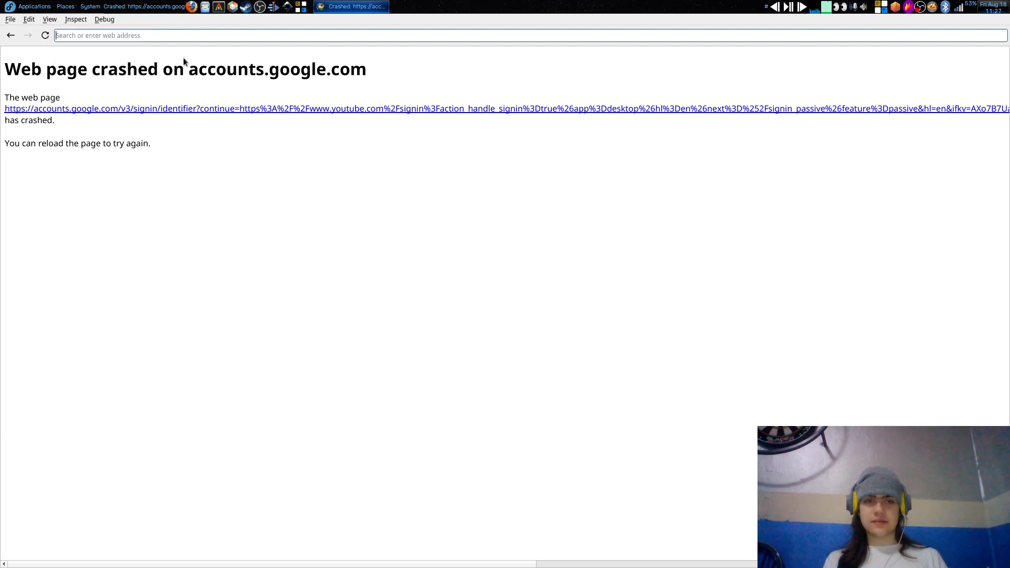
pyautogui.write('cl')
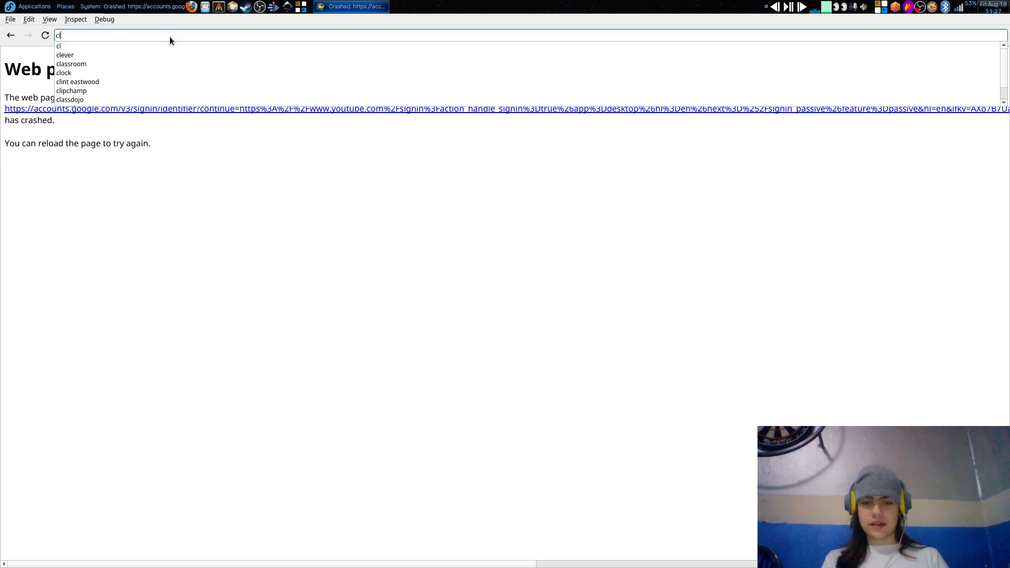
pyautogui.write('ygro.cc')
# Step: Load clygro.cc and open its new layout page in dark mode
pyautogui.press('Return')
pyautogui.click(193, 79)
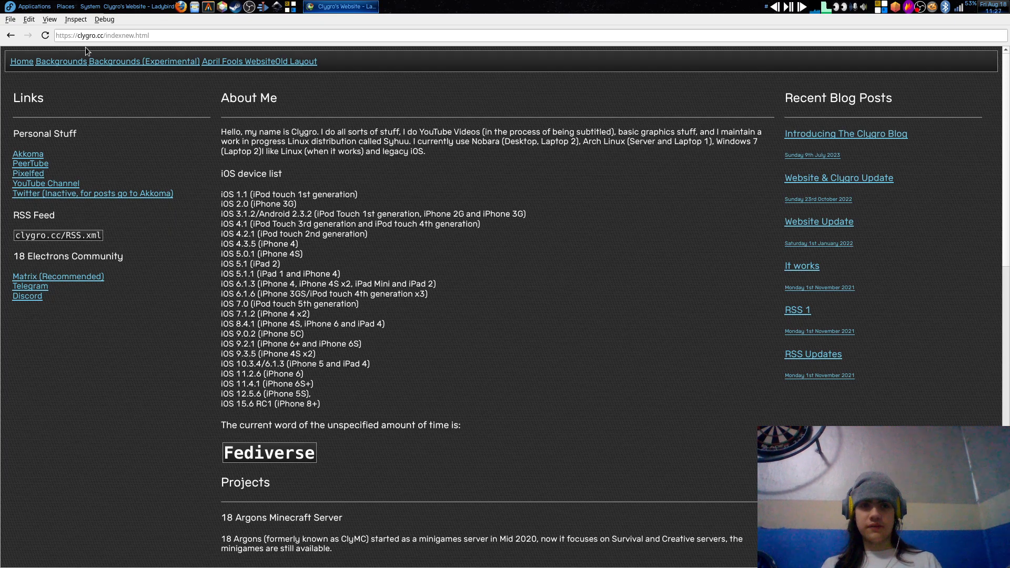
pyautogui.click(164, 36)
pyautogui.click(178, 35)
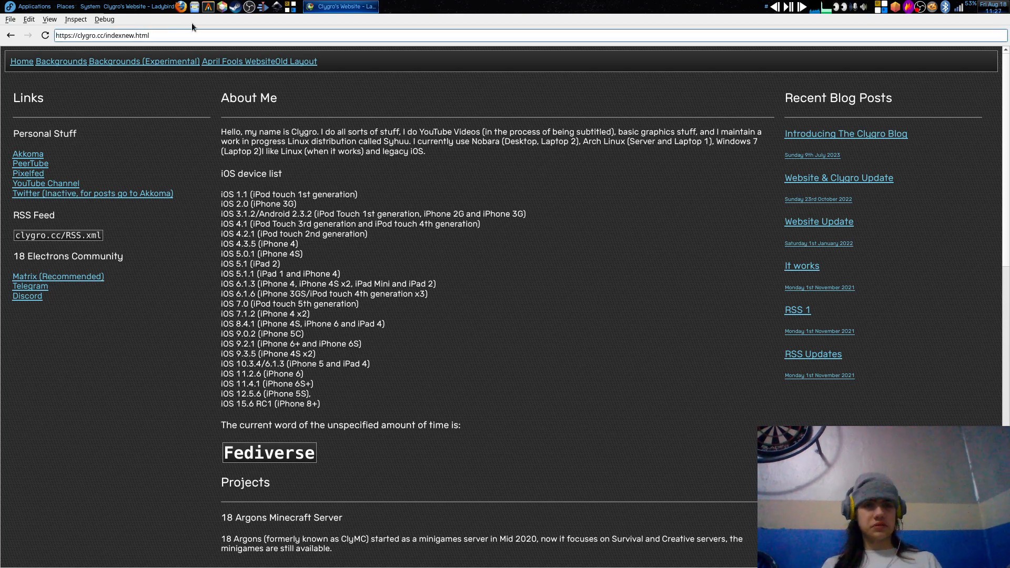